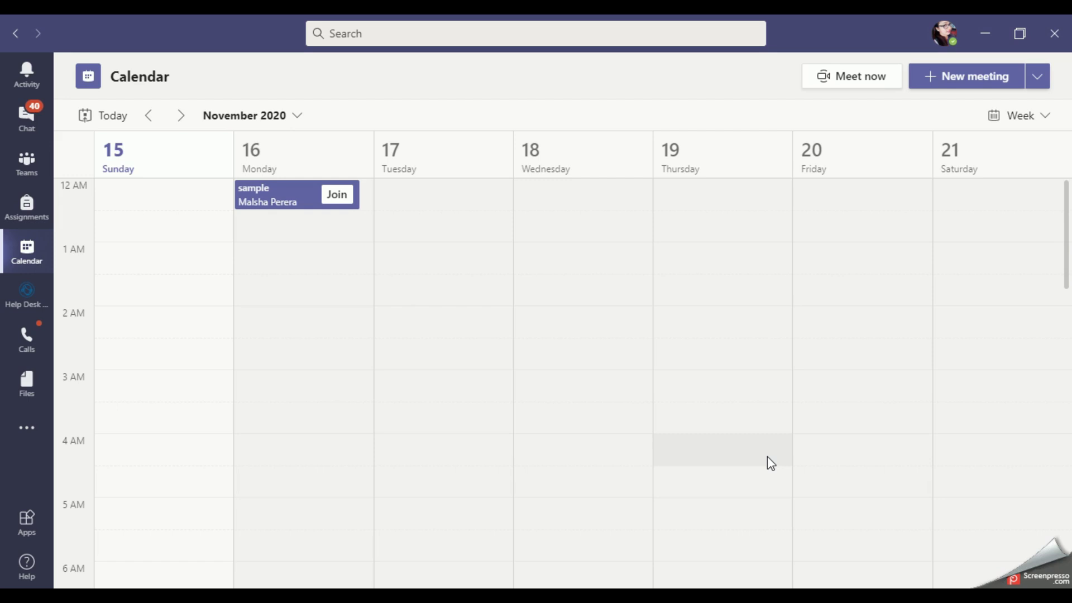
# Leave the Calendar for the Teams page listing the class teams, including 'sample'
pyautogui.click(24, 175)
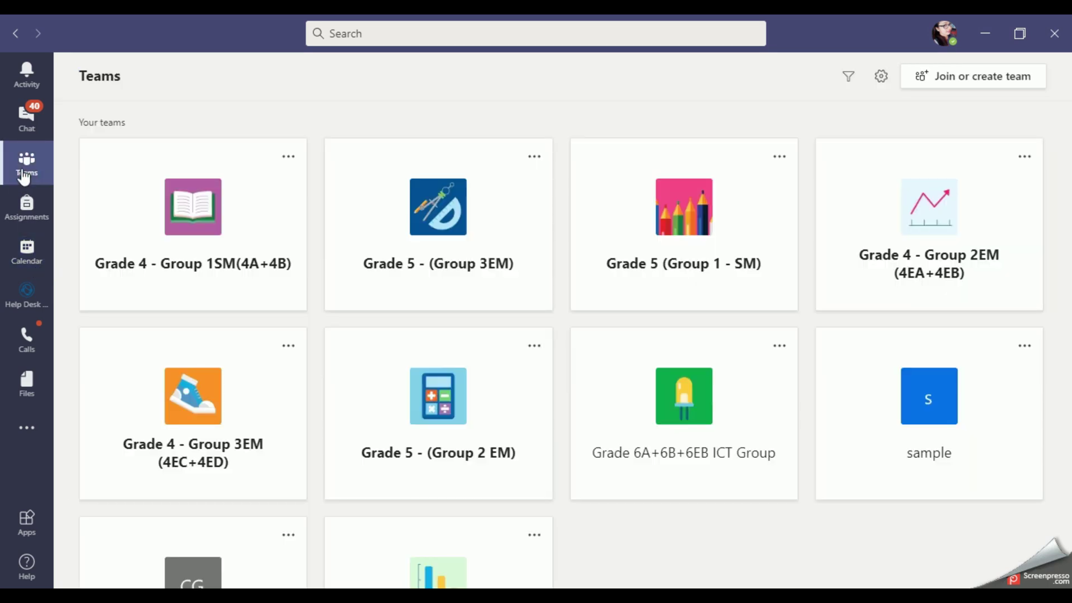
# Open the sample team's General channel and join its ongoing Meeting now
pyautogui.click(931, 425)
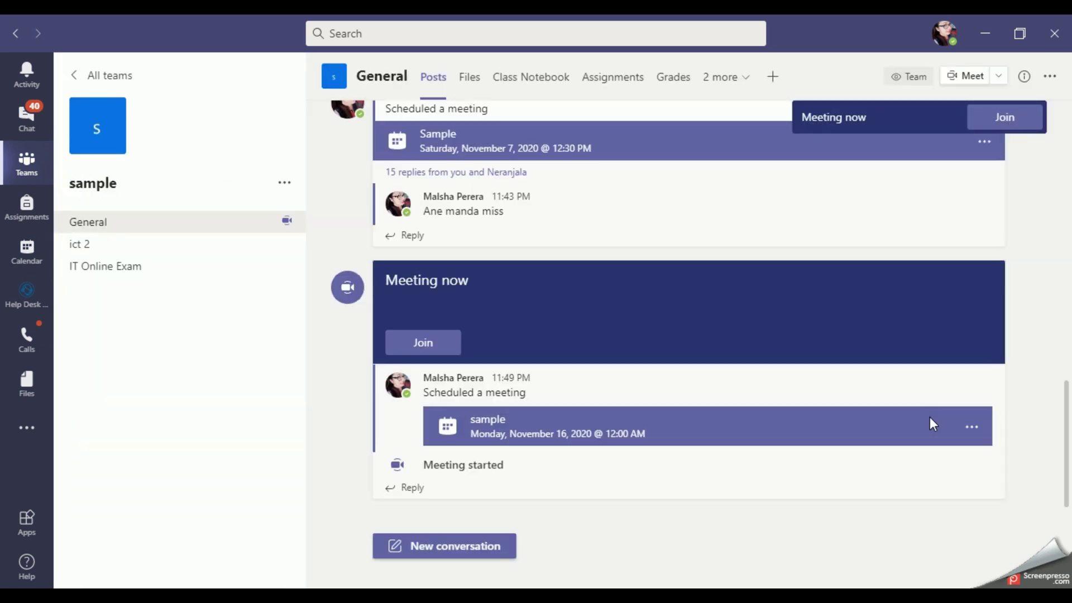
pyautogui.click(122, 223)
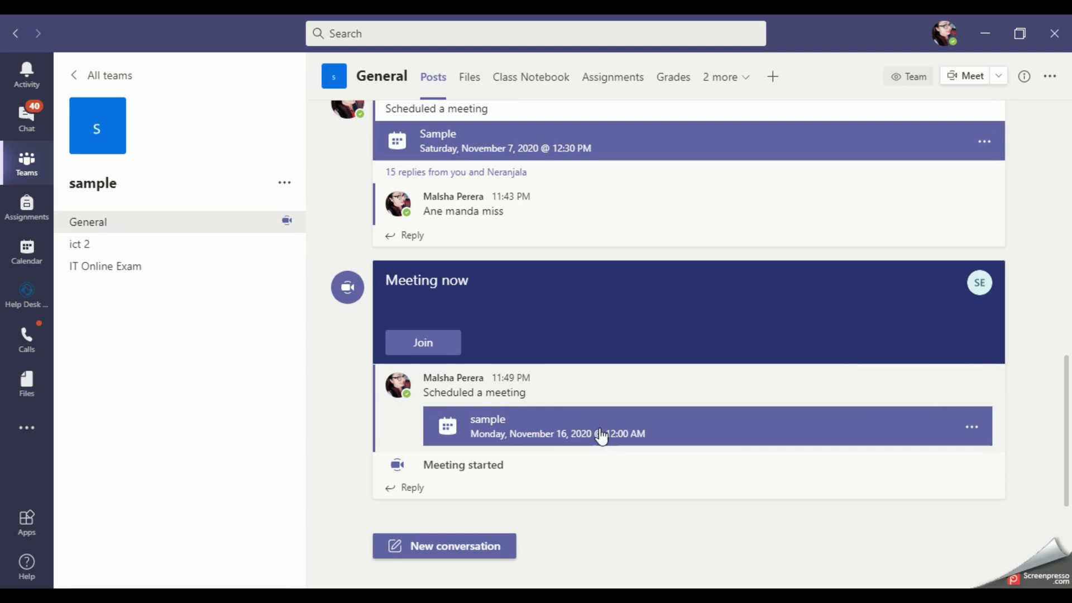
pyautogui.moveTo(482, 322)
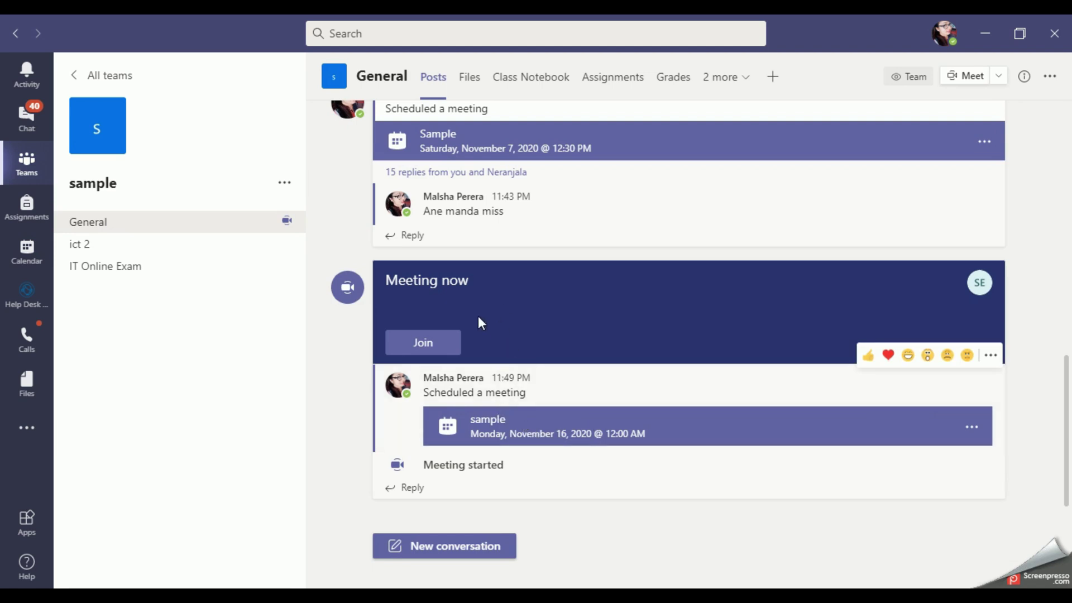
pyautogui.click(433, 348)
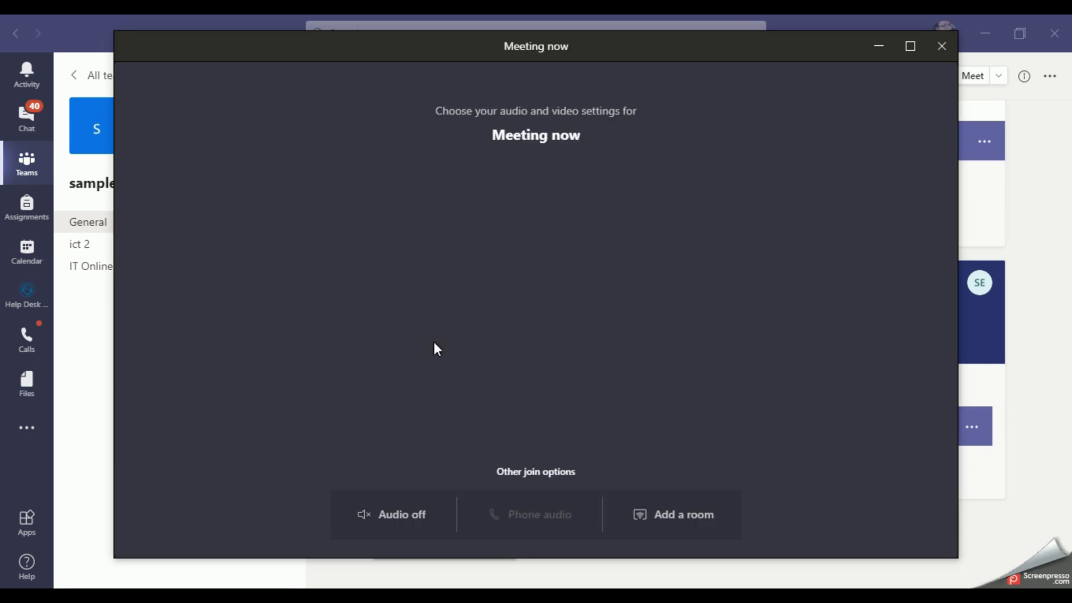
# Enter the meeting with the microphone muted and view sample example2's profile card
pyautogui.click(463, 400)
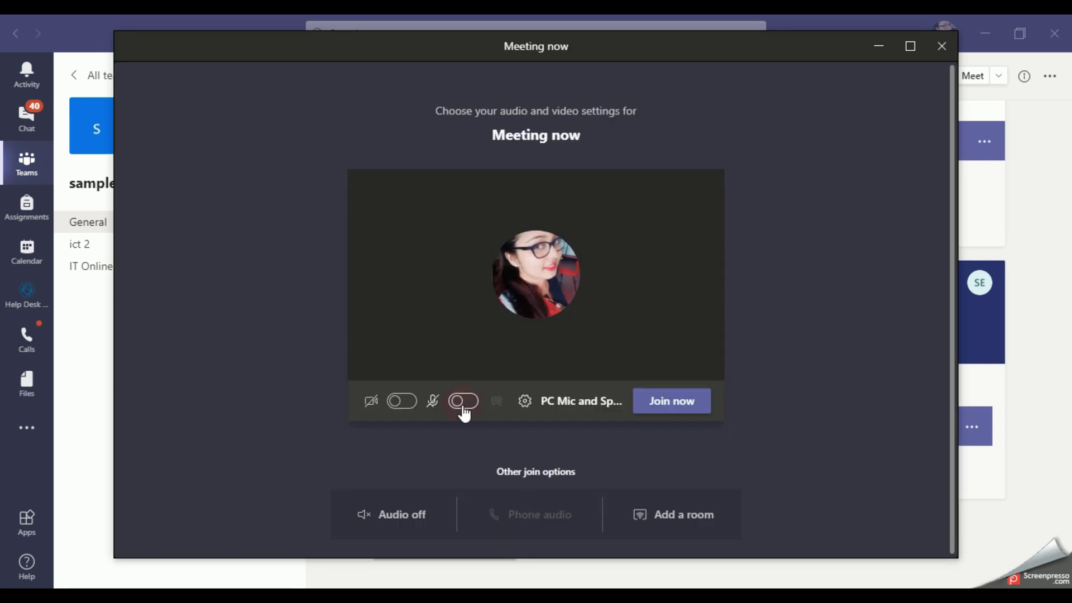
pyautogui.click(687, 406)
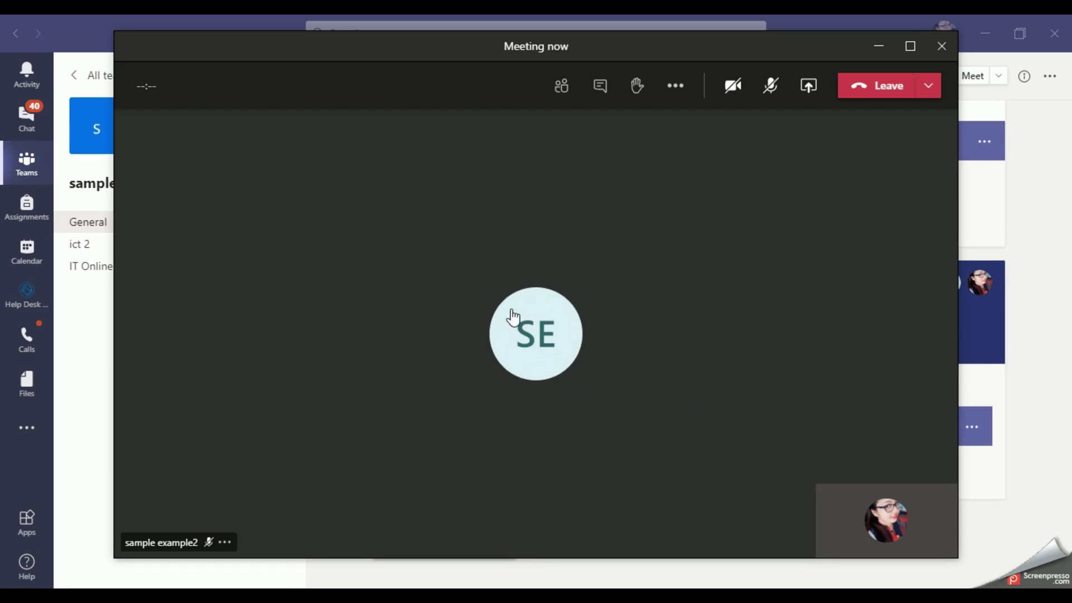
pyautogui.click(172, 551)
# Show the participants panel and download the meeting's attendance list from More actions
pyautogui.click(561, 87)
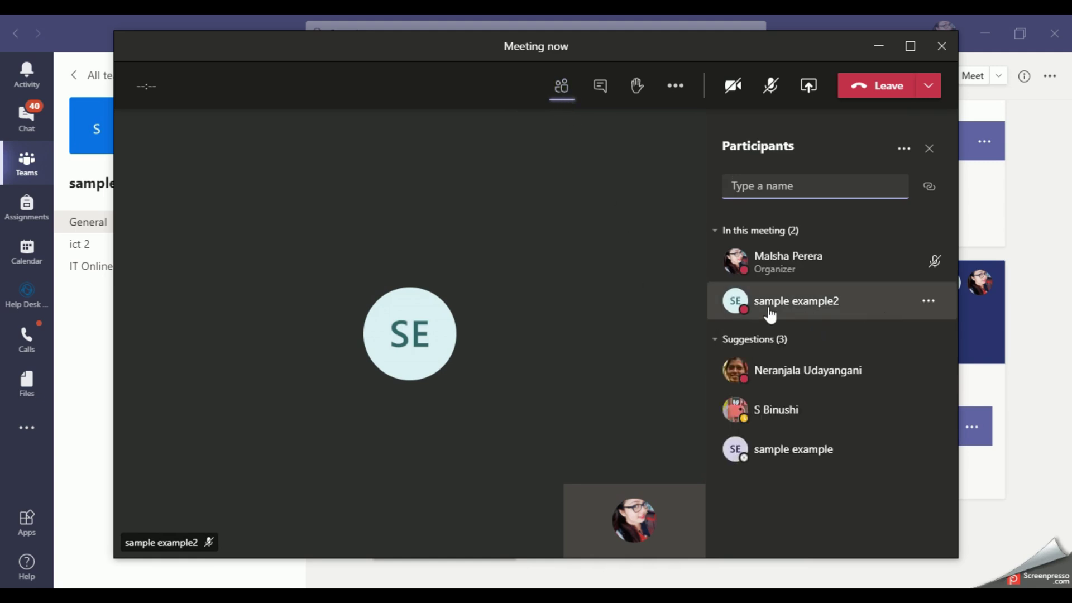
pyautogui.moveTo(795, 301)
pyautogui.click(796, 308)
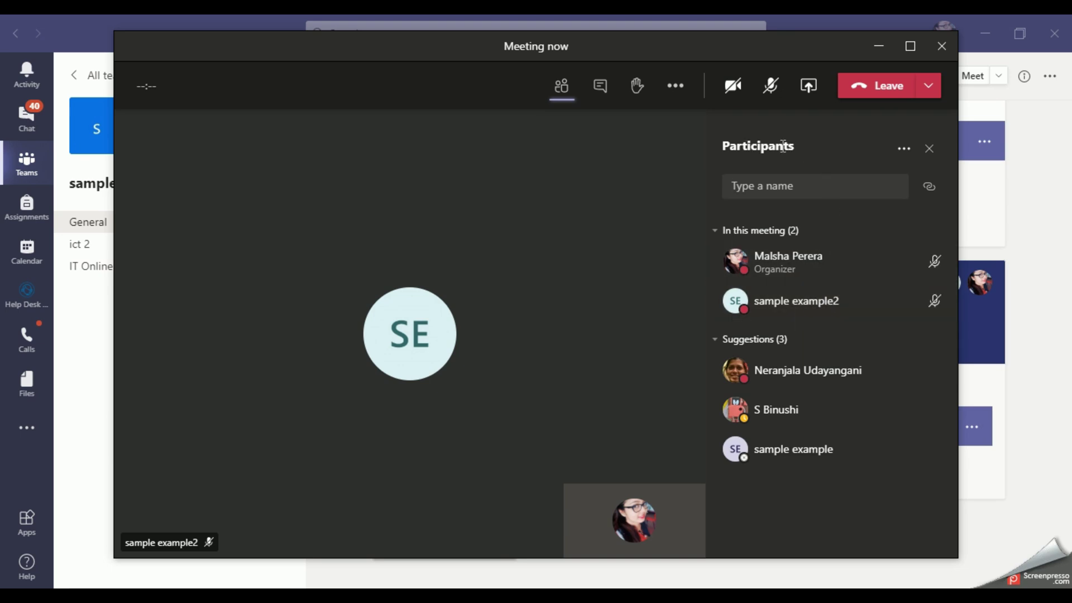
pyautogui.click(906, 155)
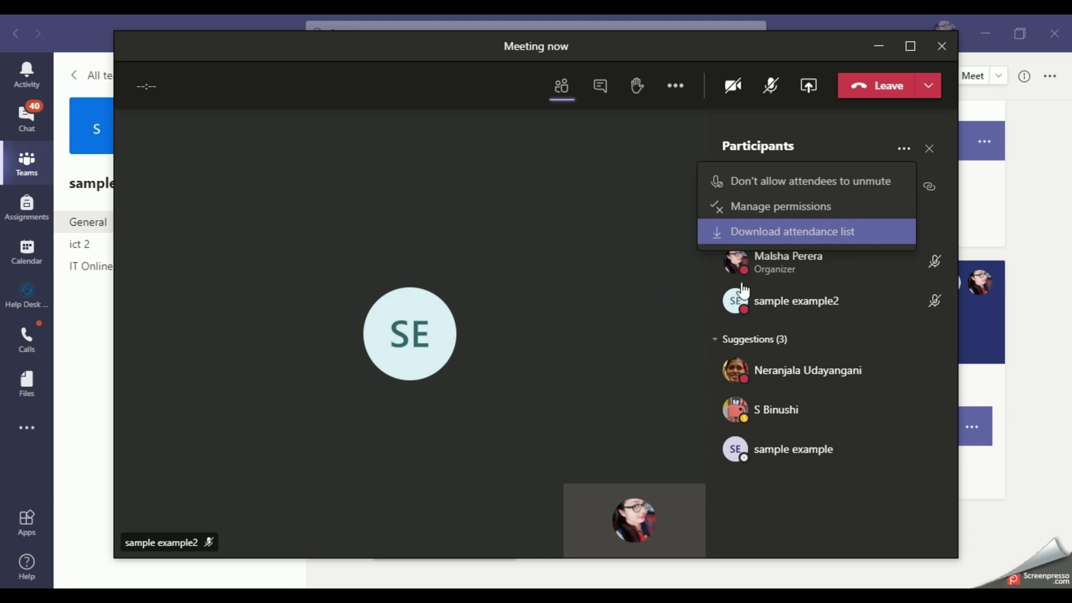
pyautogui.click(741, 237)
pyautogui.click(706, 293)
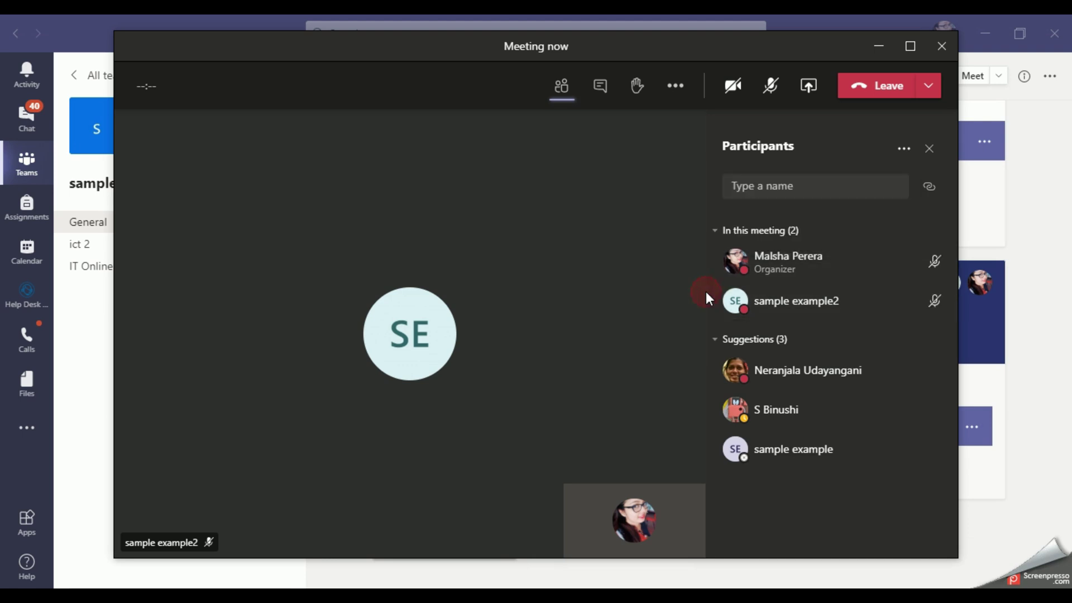
# Minimize the meeting and open meetingAttendanceList (10).csv from Downloads in Excel
pyautogui.click(878, 46)
pyautogui.click(985, 34)
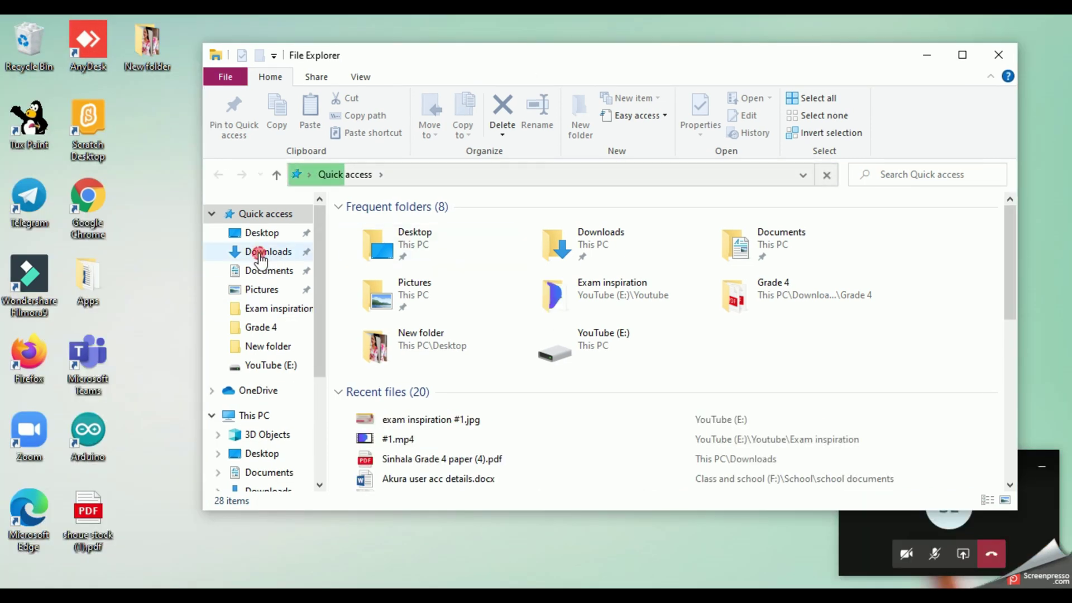
pyautogui.click(260, 254)
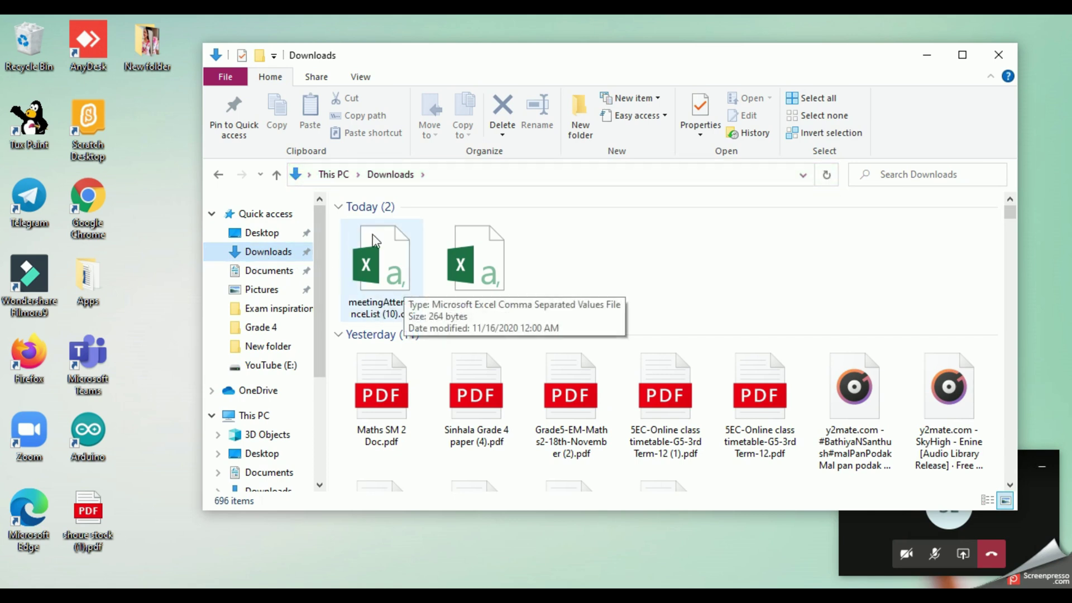
pyautogui.doubleClick(401, 308)
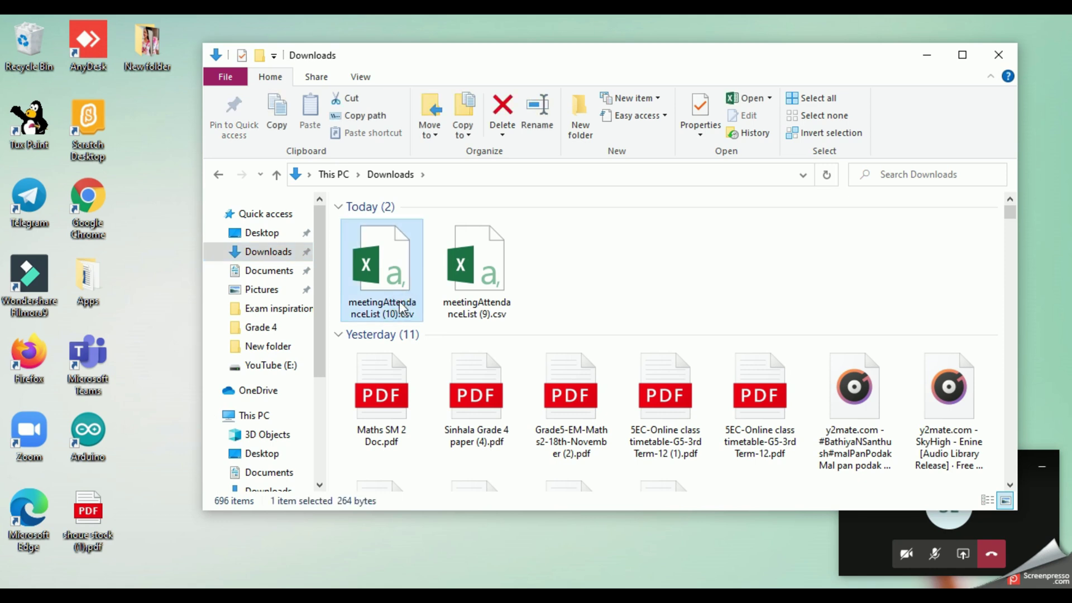
pyautogui.click(925, 56)
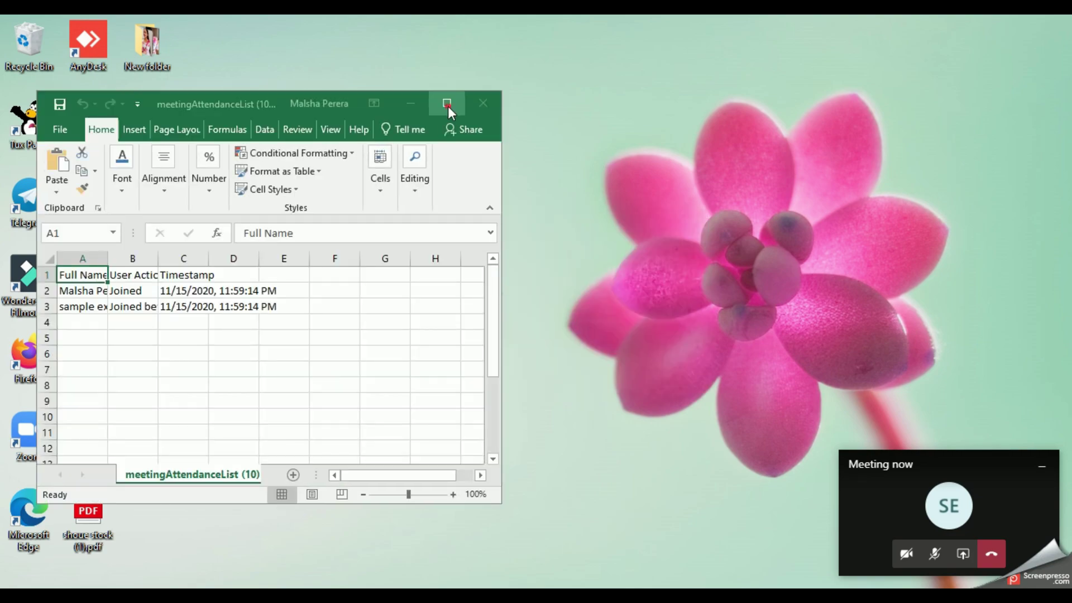
# Maximize Excel and widen columns A and C to fit the timestamps
pyautogui.click(448, 104)
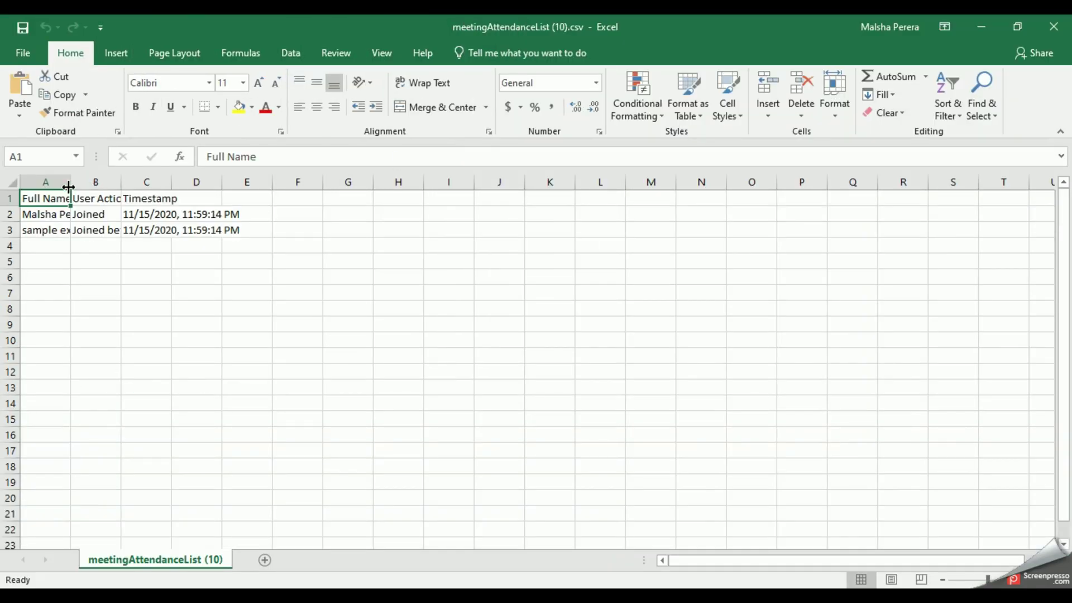
pyautogui.moveTo(72, 183); pyautogui.dragTo(403, 183)
pyautogui.moveTo(314, 183); pyautogui.dragTo(370, 183)
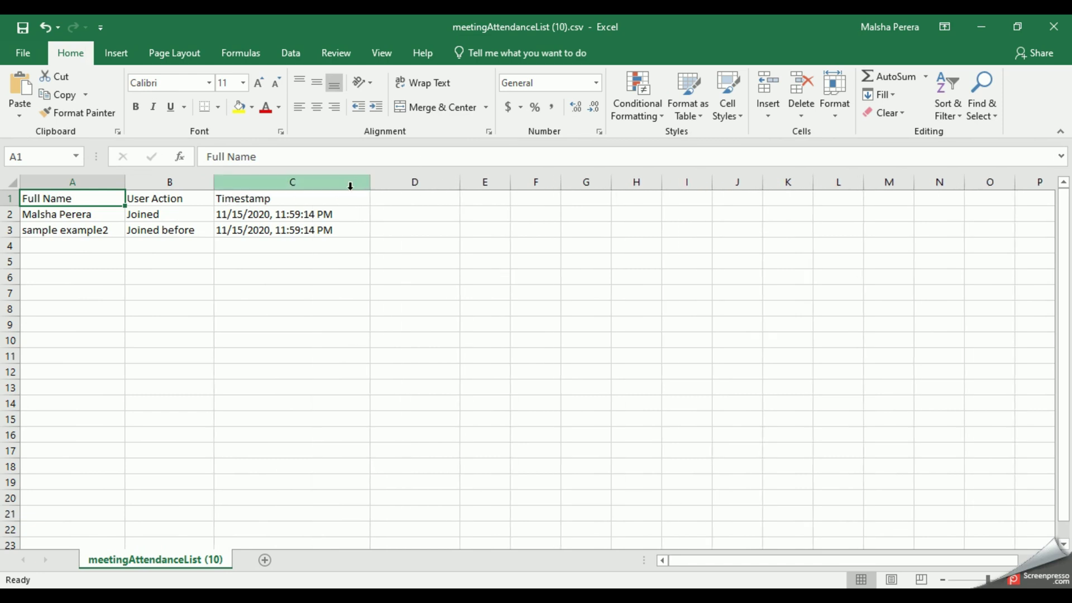
# Make the A1:C1 header cells bold and centered
pyautogui.moveTo(59, 199); pyautogui.dragTo(369, 198)
pyautogui.click(135, 106)
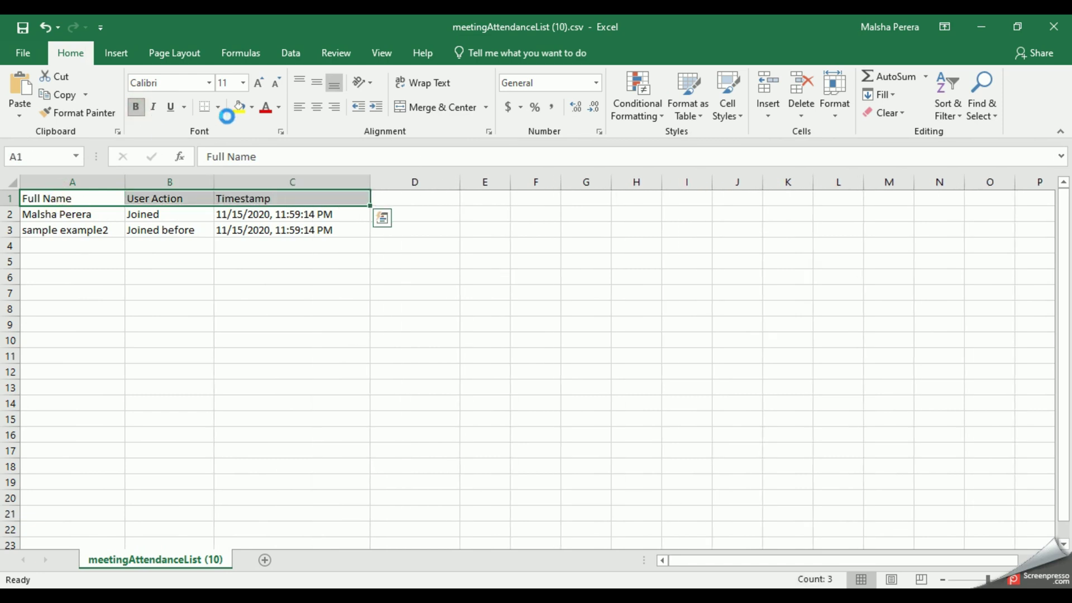
pyautogui.click(317, 106)
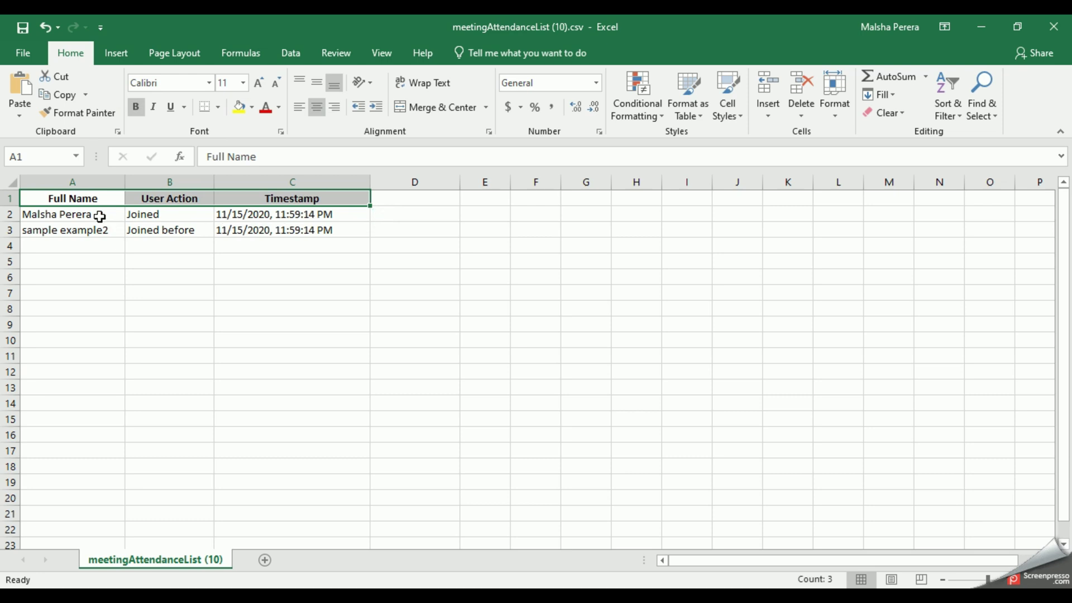
# Enlarge the first attendee row's text and widen column C for the timestamp
pyautogui.moveTo(99, 216); pyautogui.dragTo(285, 216)
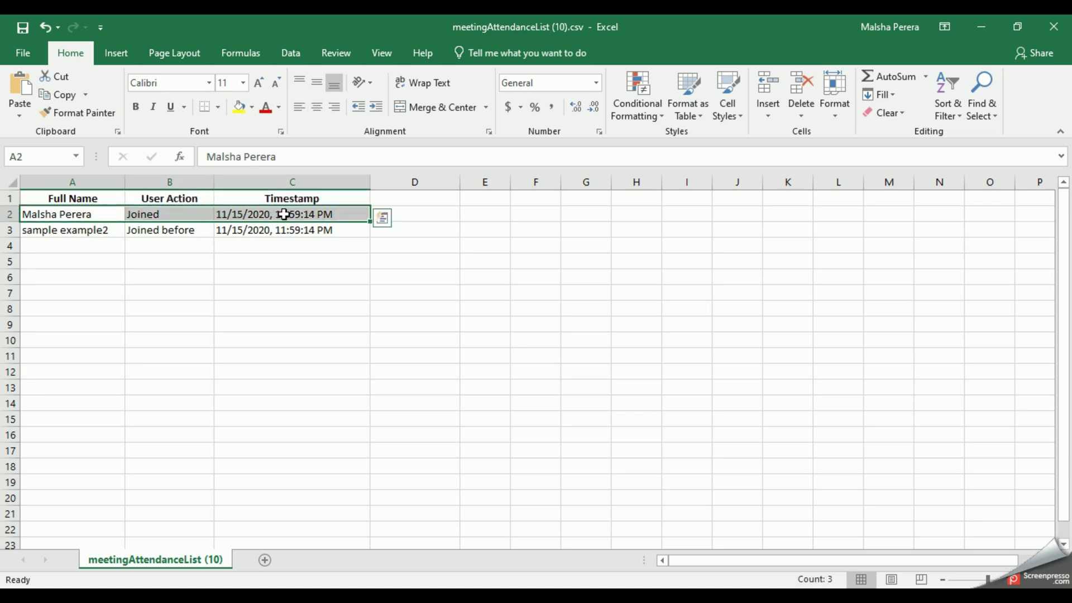
pyautogui.click(259, 82)
pyautogui.click(260, 83)
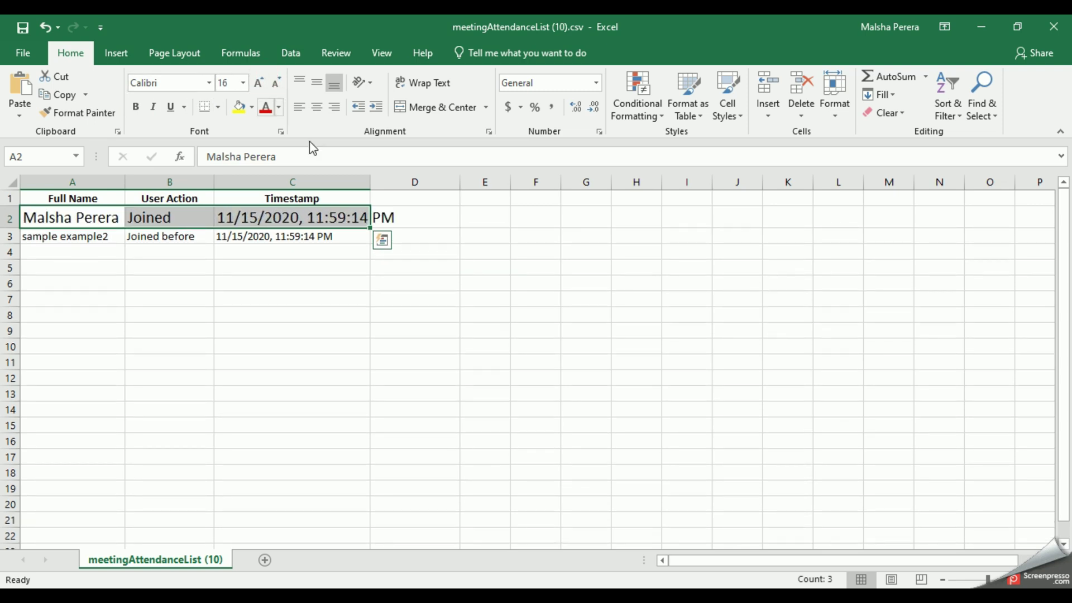
pyautogui.moveTo(370, 185); pyautogui.dragTo(431, 186)
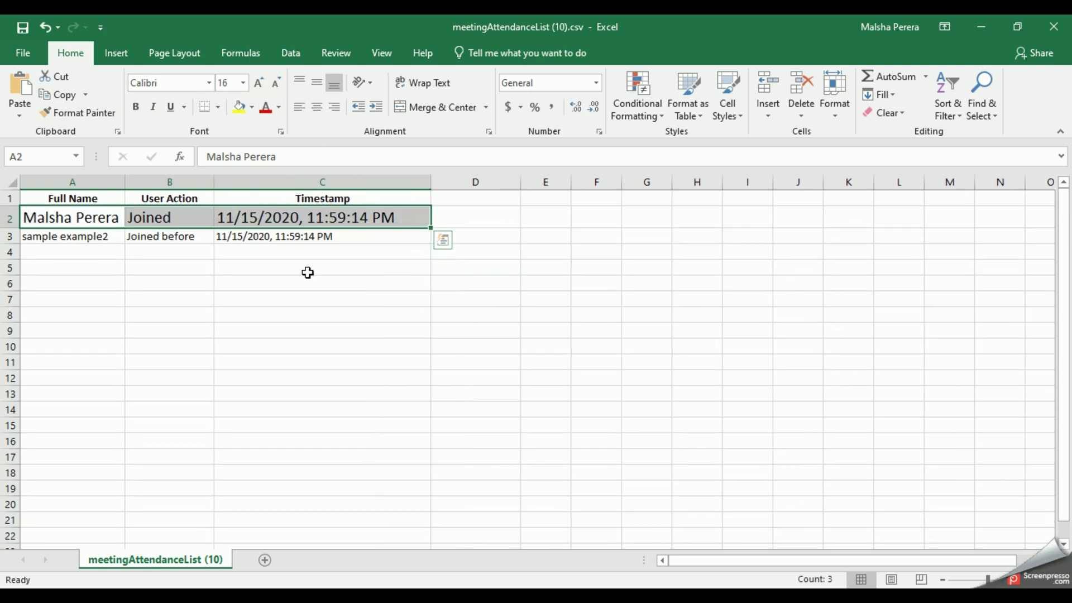
pyautogui.click(306, 271)
# Enlarge the second attendee row's text to 16 and widen columns A and B
pyautogui.moveTo(72, 235); pyautogui.dragTo(297, 236)
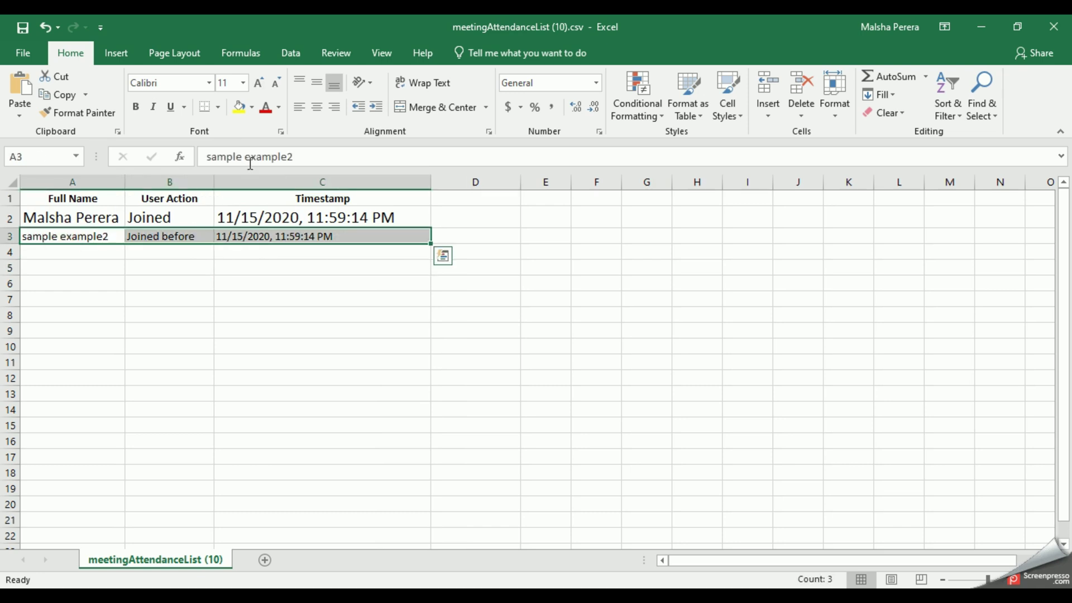
pyautogui.click(260, 82)
pyautogui.click(259, 82)
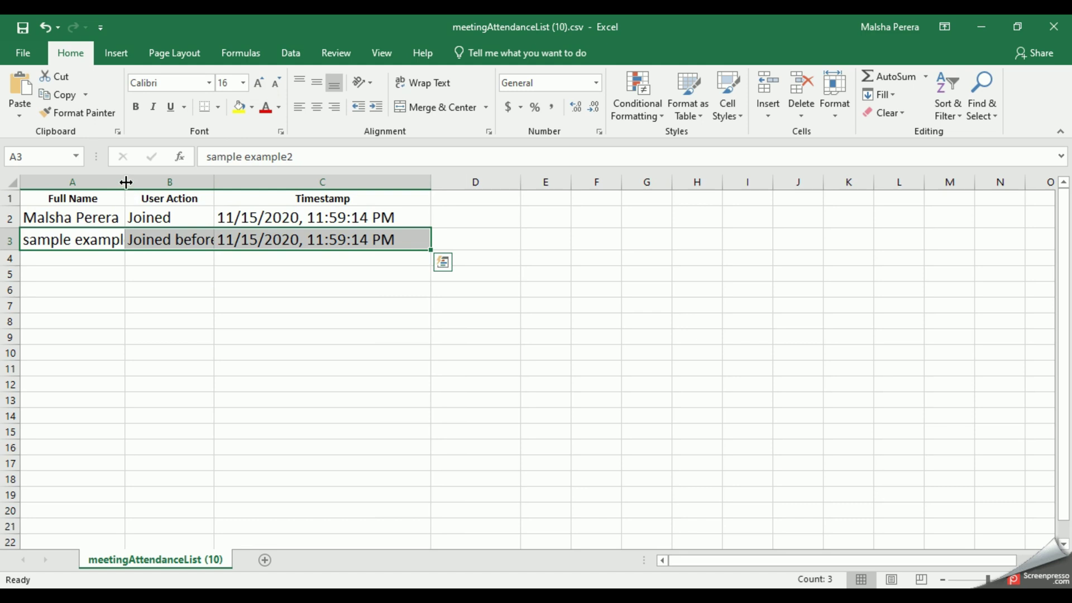
pyautogui.moveTo(126, 182); pyautogui.dragTo(178, 182)
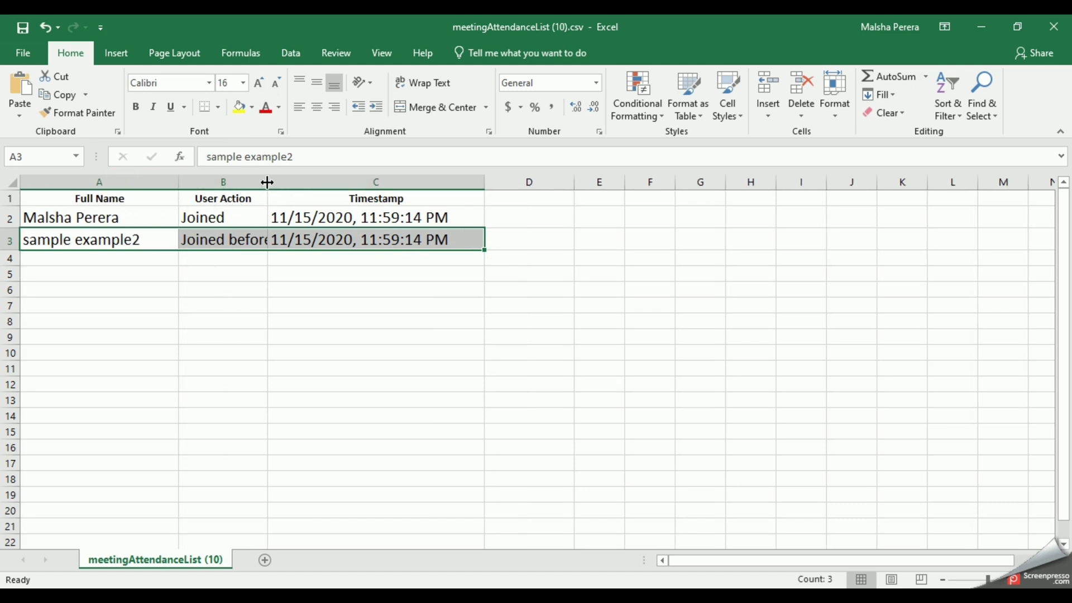
pyautogui.moveTo(267, 182); pyautogui.dragTo(307, 181)
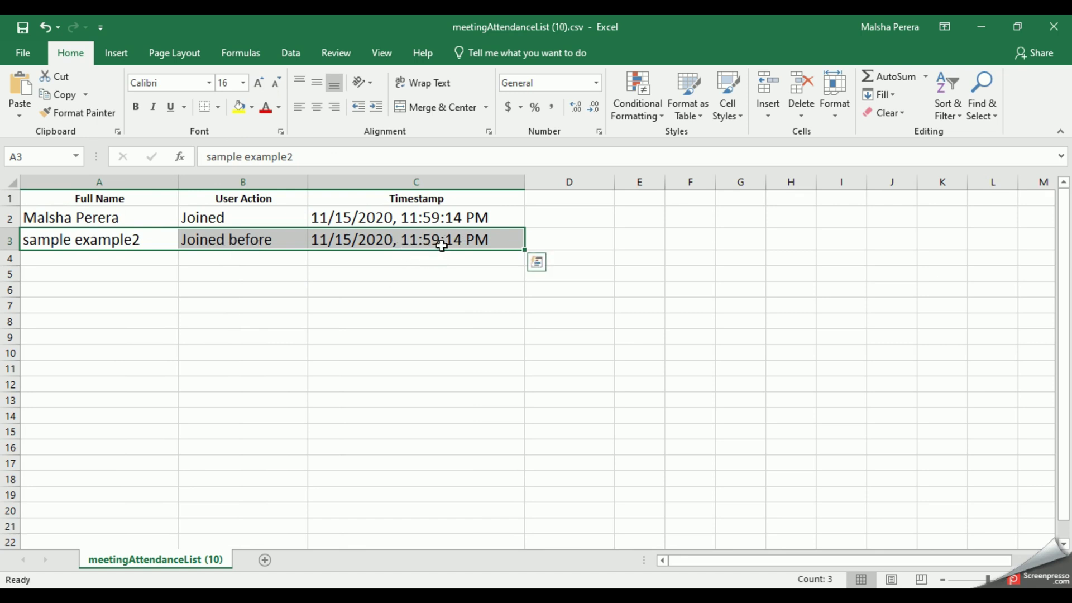
pyautogui.click(434, 290)
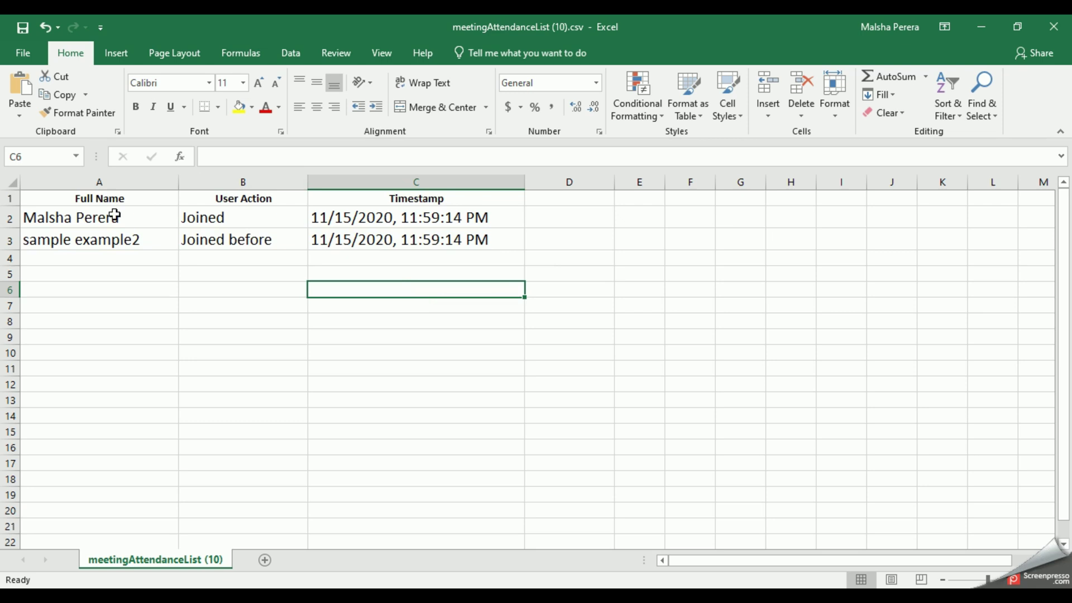